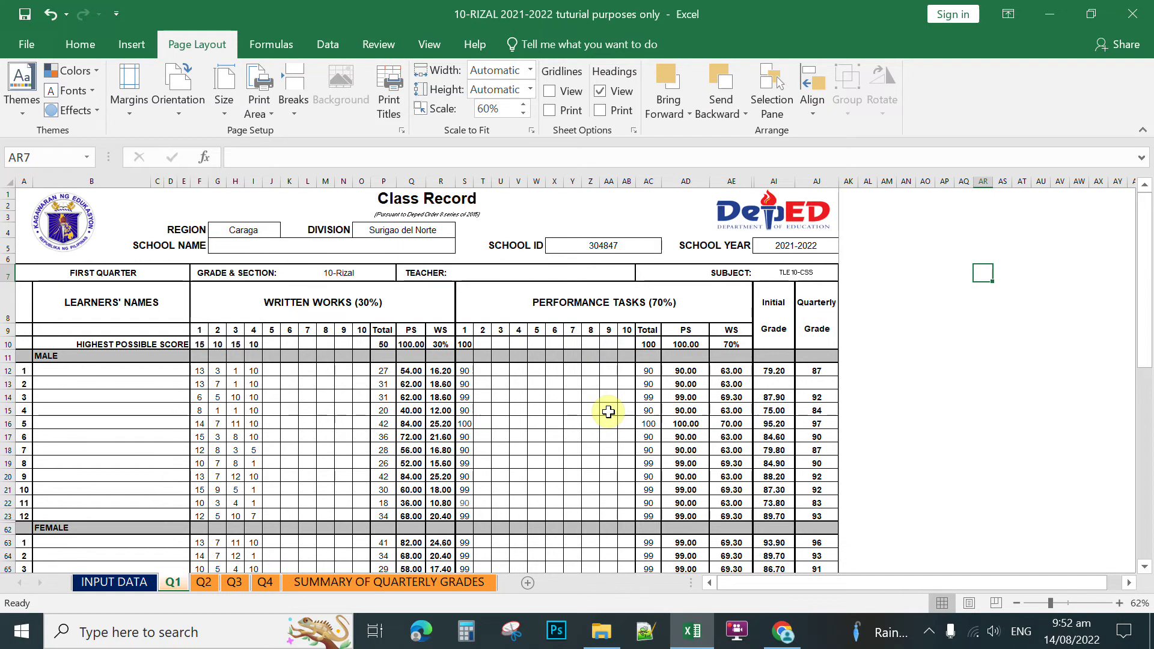
# Open the print preview of the Q1 Class Record sheet with Ctrl+P.
pyautogui.hotkey('ctrl', 'p')
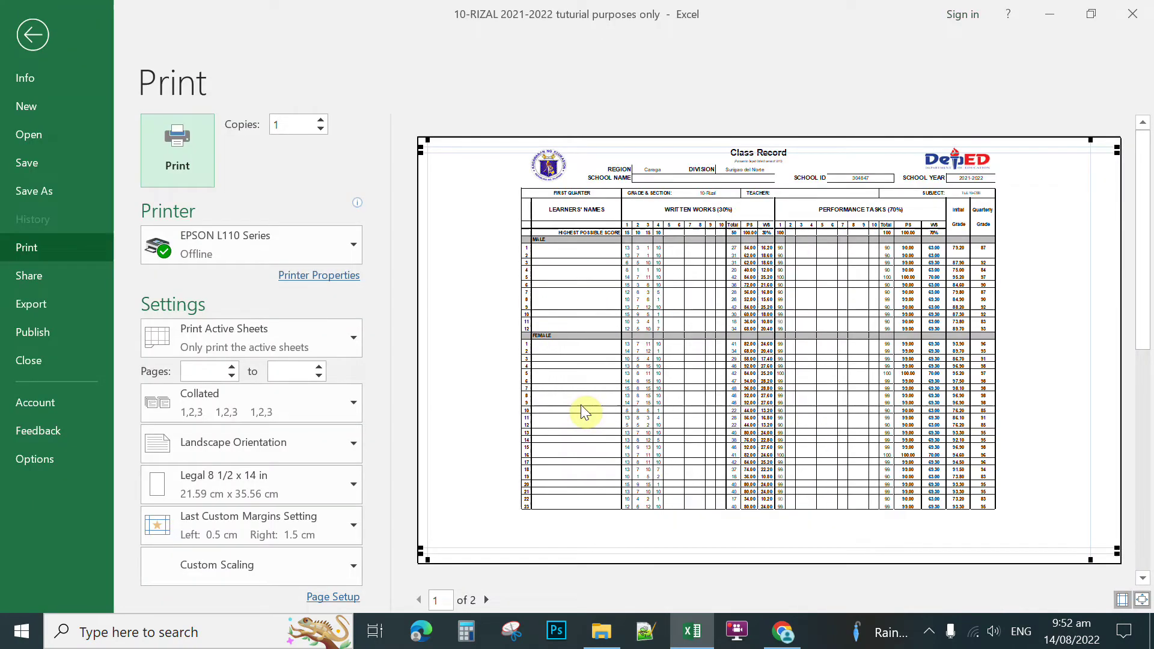
pyautogui.click(357, 488)
pyautogui.moveTo(355, 291); pyautogui.dragTo(348, 356)
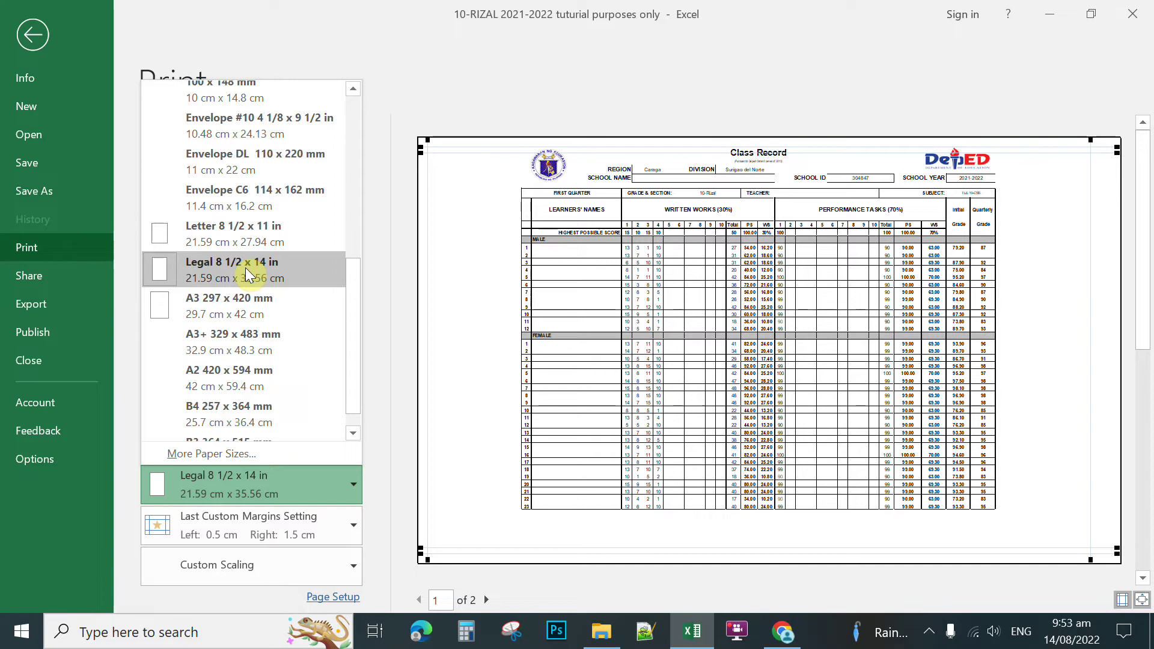
pyautogui.click(366, 400)
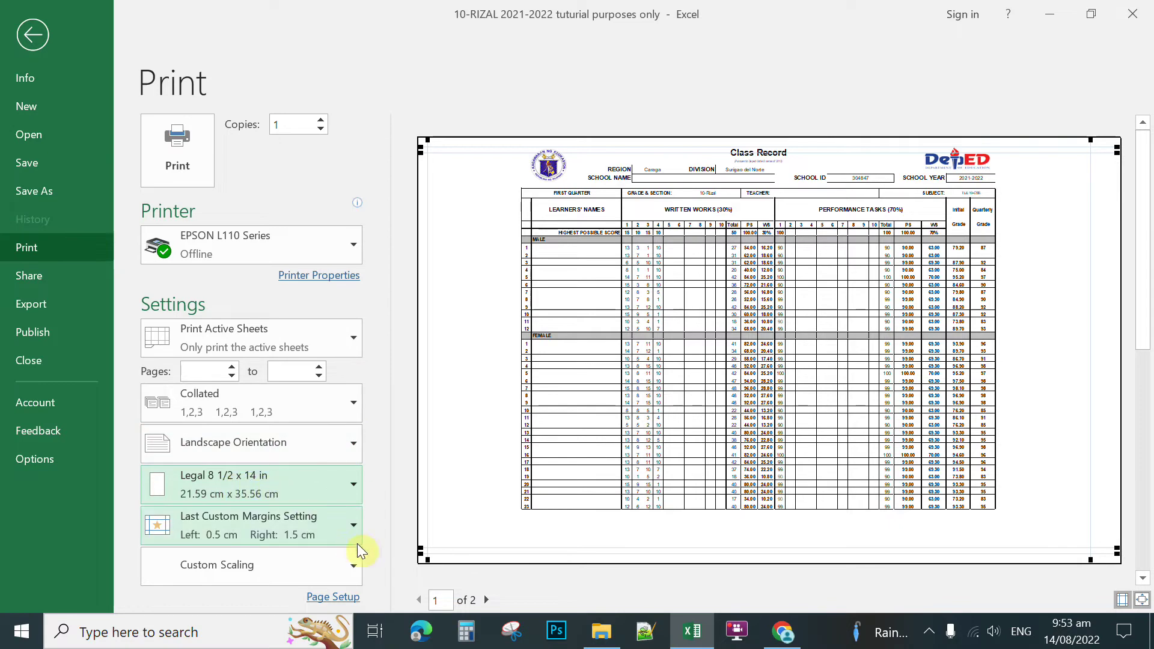
# Review the Page Setup margins: left 0.5, right 1.5, top 0.5, bottom 0.5.
pyautogui.click(342, 597)
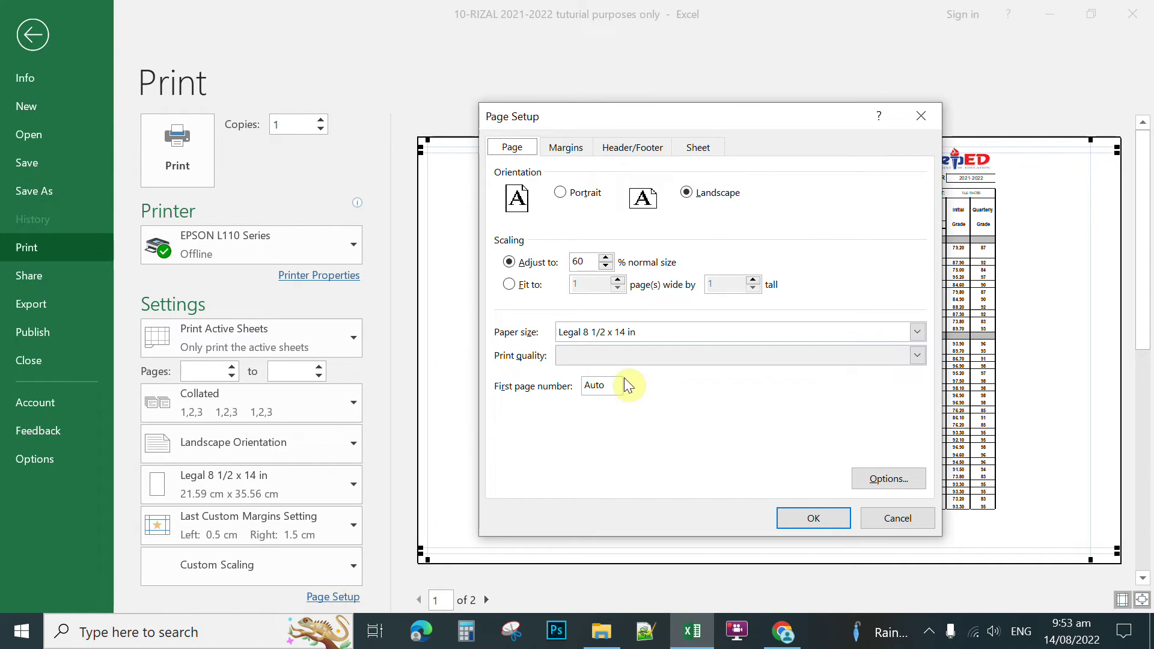
pyautogui.click(571, 149)
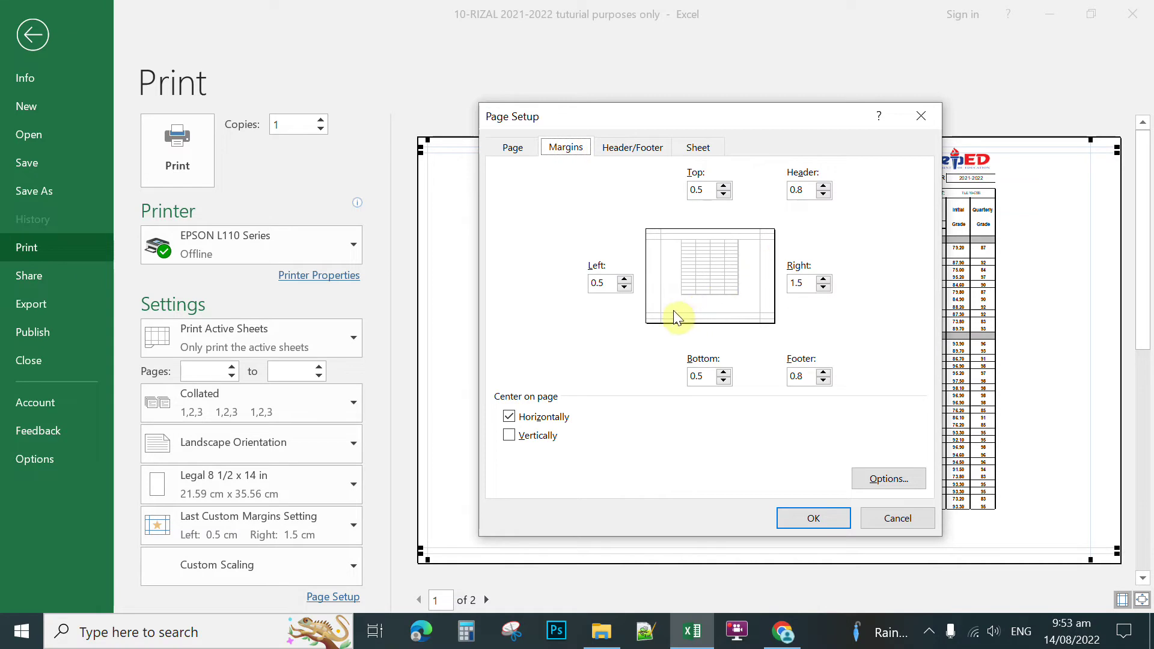
pyautogui.click(612, 282)
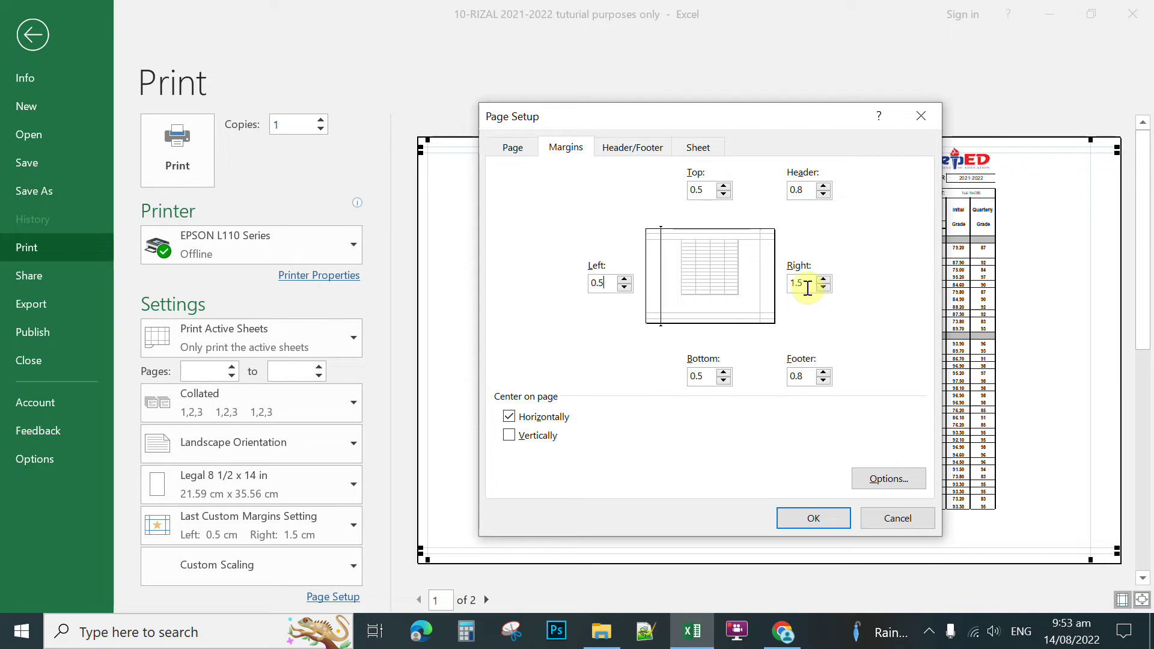
pyautogui.click(808, 284)
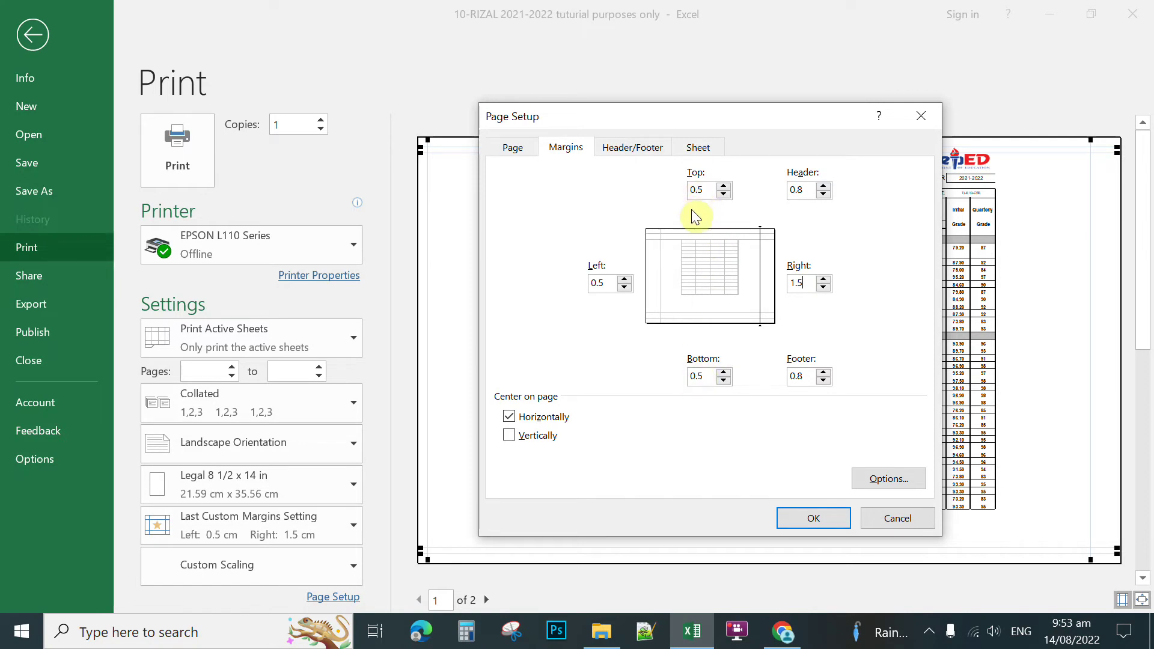
pyautogui.click(703, 189)
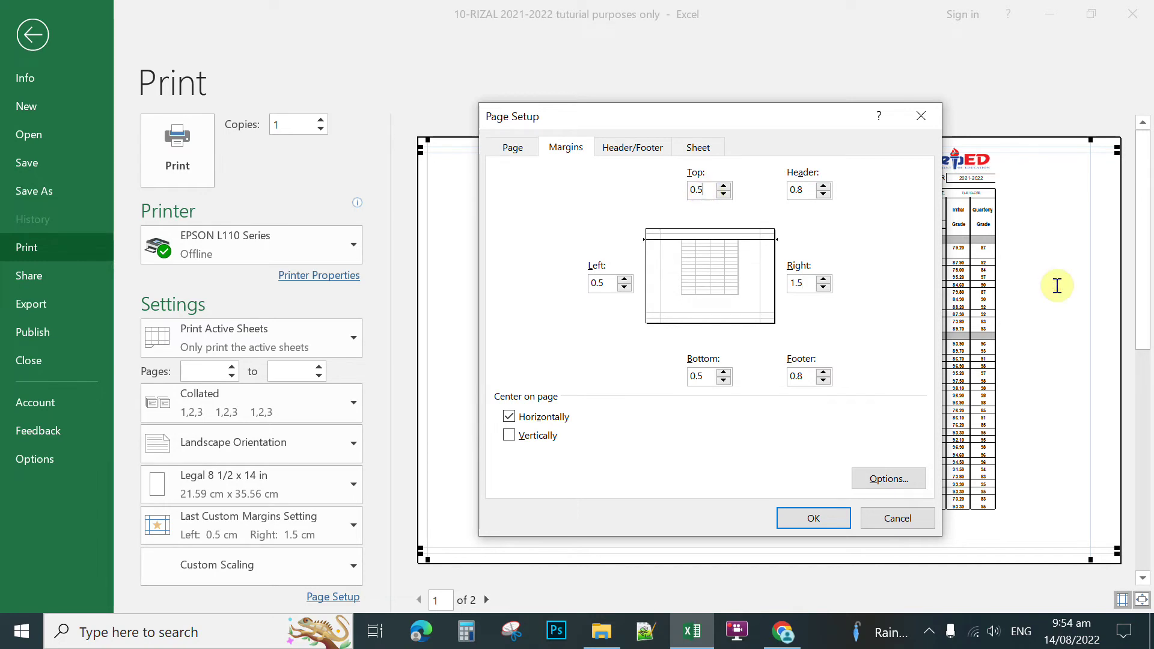
pyautogui.click(700, 377)
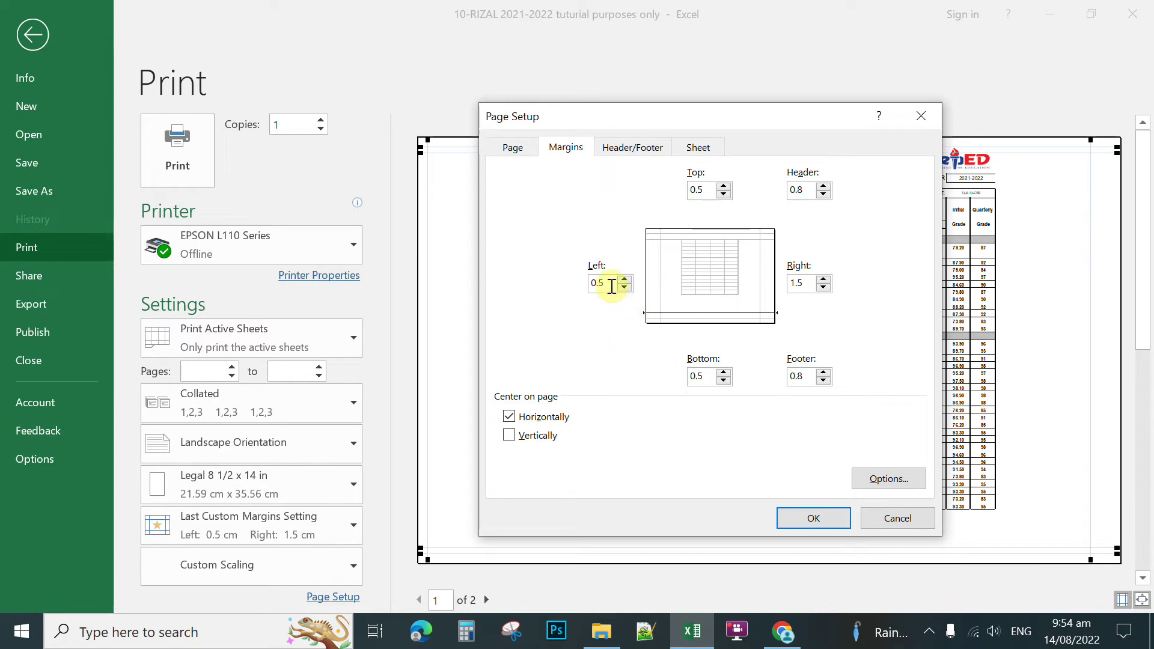
# Change the left margin to 0.3 cm and the right margin to 1.3 cm, and apply them.
pyautogui.click(609, 286)
pyautogui.press('BackSpace')
pyautogui.write('3')
pyautogui.click(804, 284)
pyautogui.write('3')
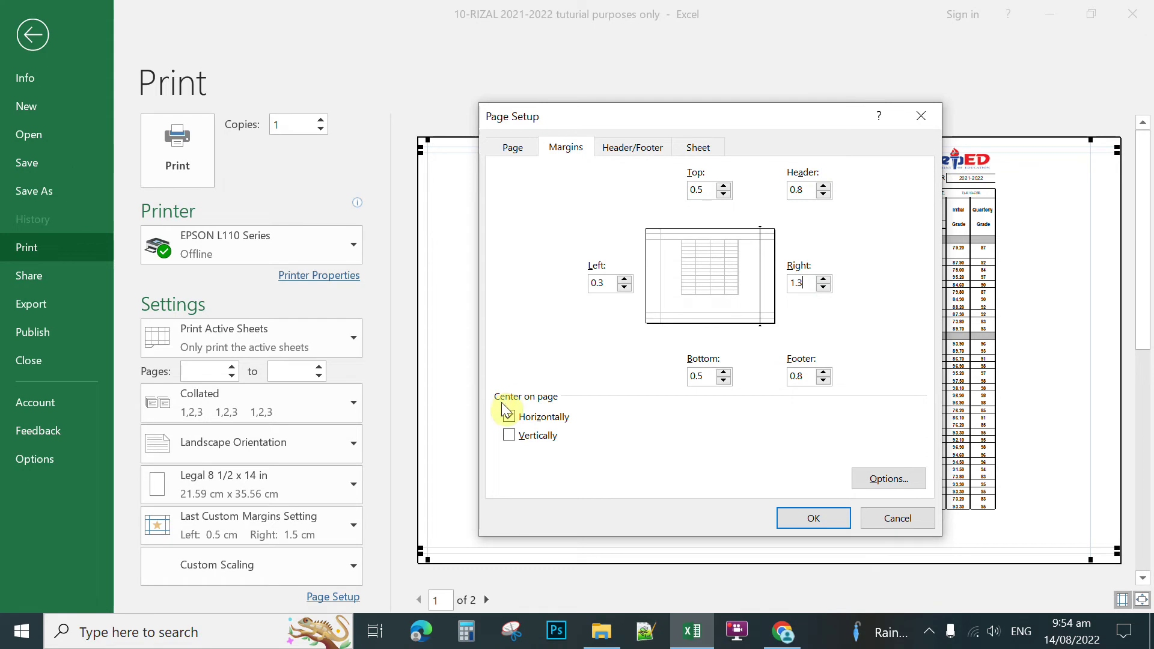
pyautogui.click(824, 520)
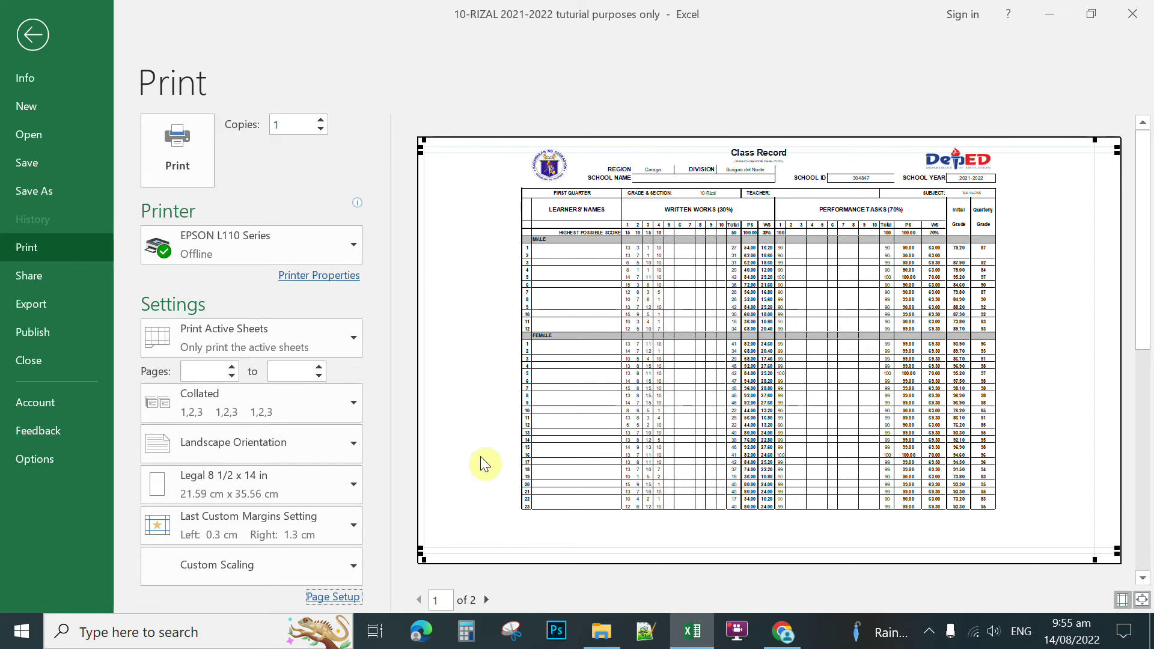
# Scale the printout to 75% of normal size and check both preview pages.
pyautogui.click(334, 597)
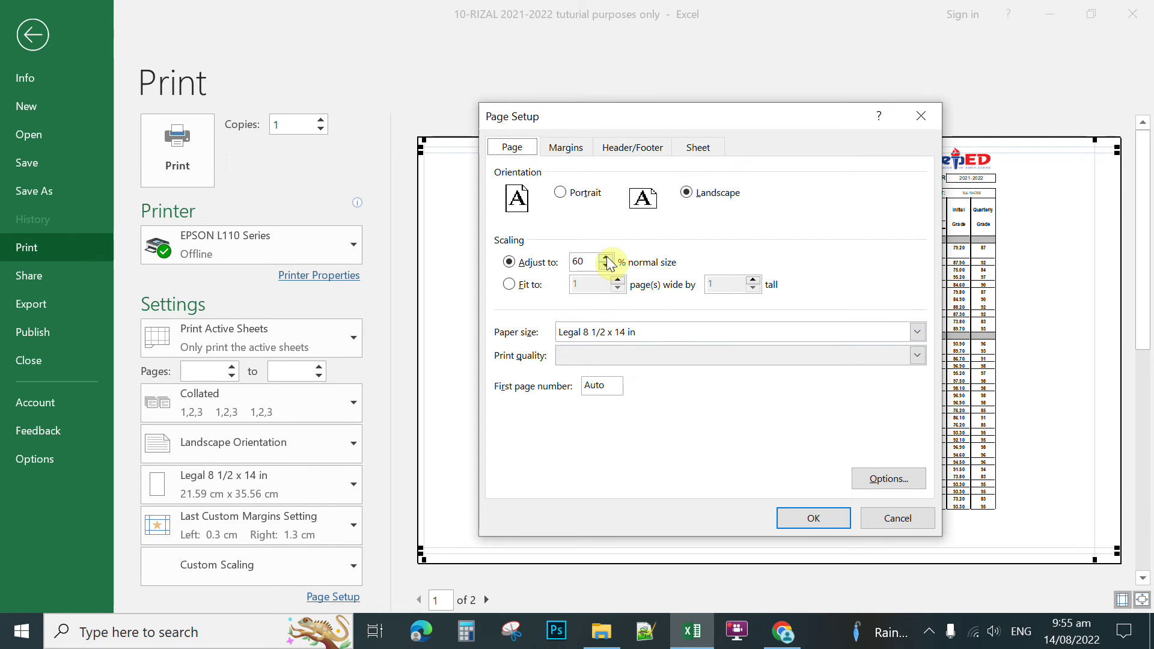
pyautogui.click(607, 259)
pyautogui.click(607, 259)
pyautogui.click(607, 259)
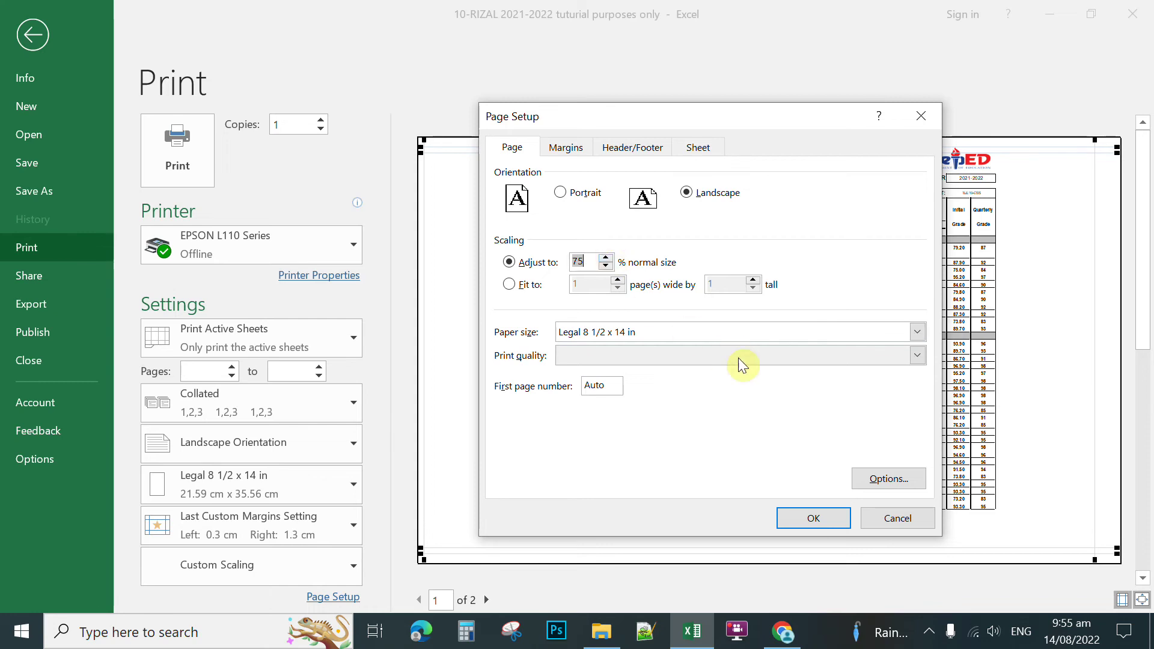
pyautogui.click(814, 520)
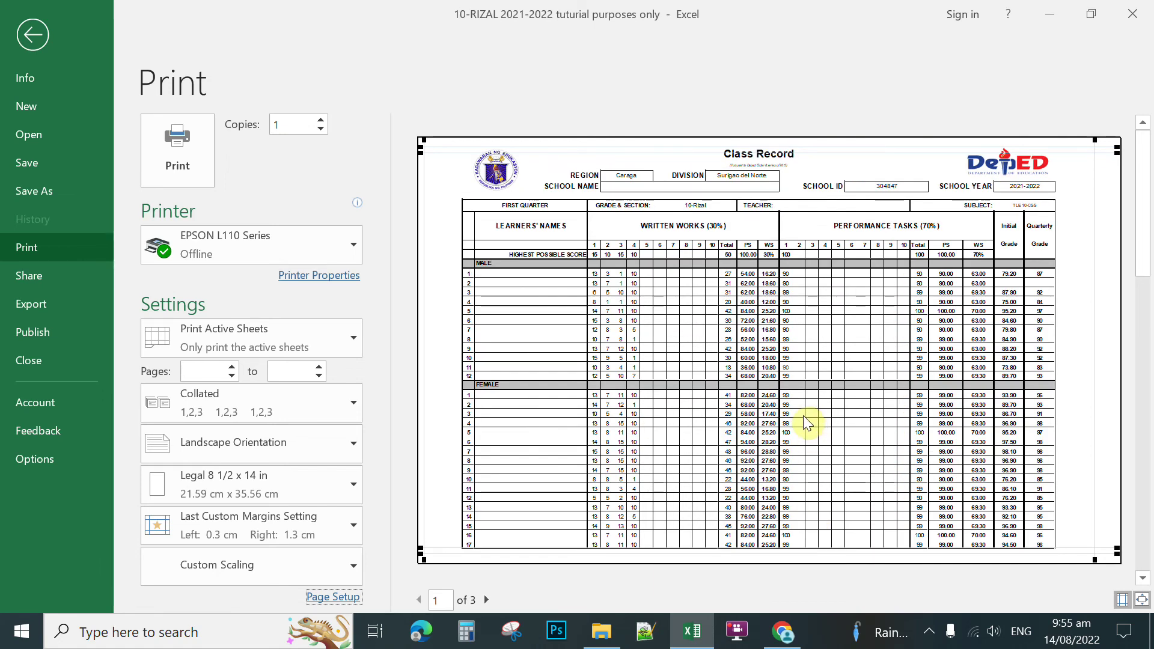
pyautogui.click(487, 600)
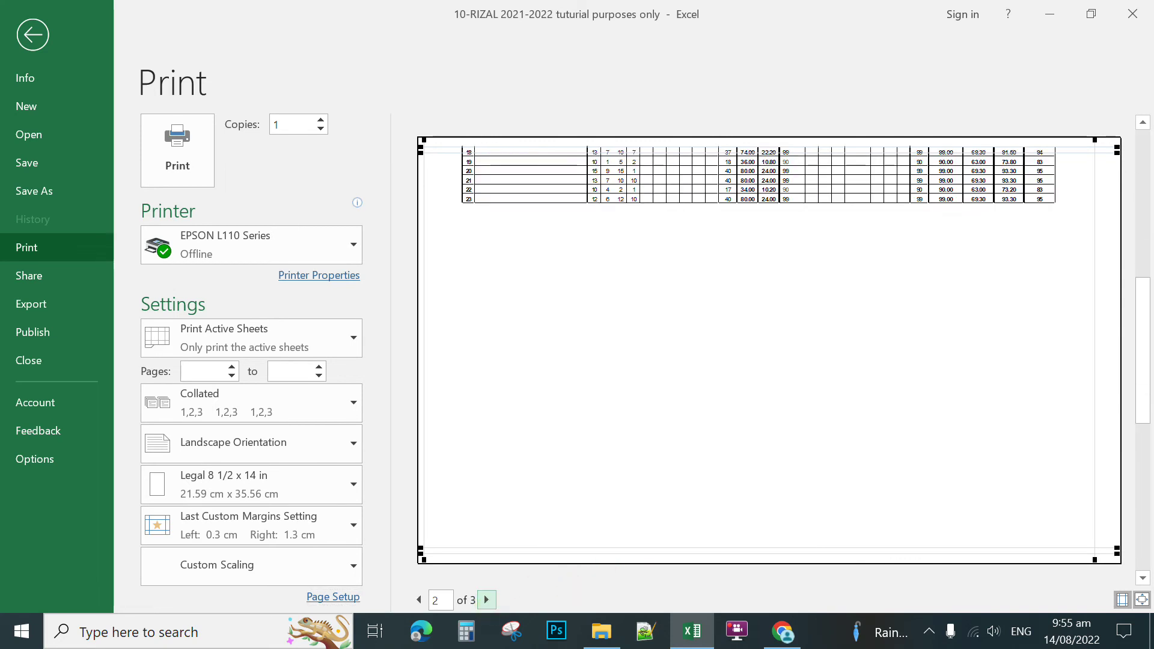
pyautogui.click(418, 600)
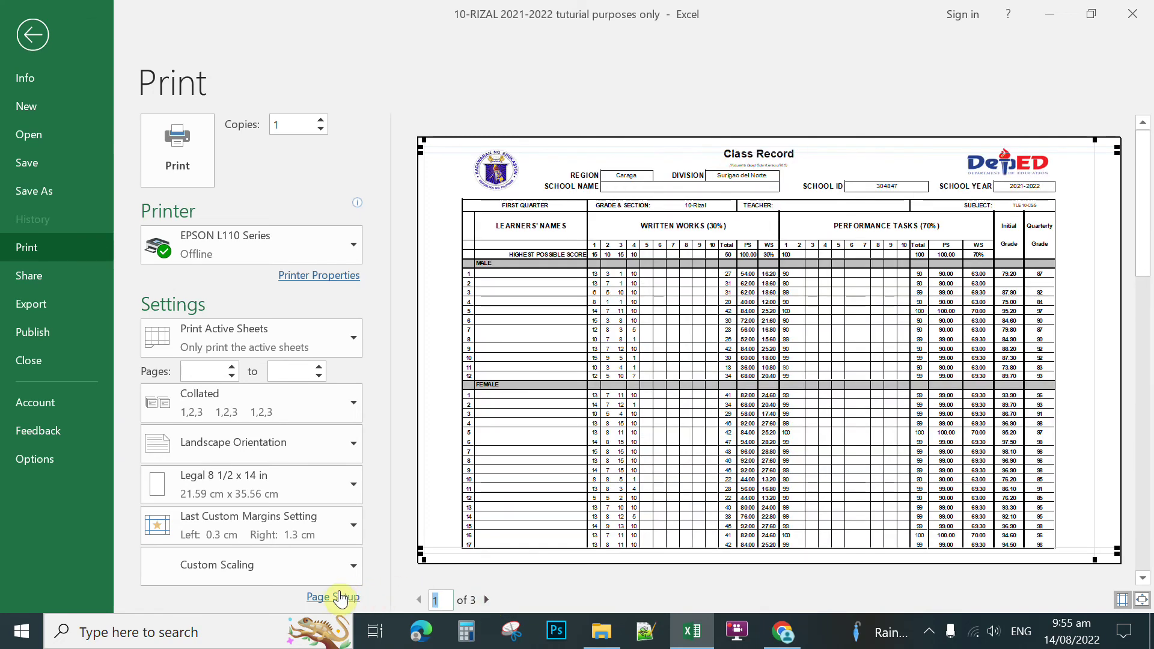
# Lower the scaling to 70% and recheck the second preview page.
pyautogui.click(331, 597)
pyautogui.click(605, 266)
pyautogui.click(817, 518)
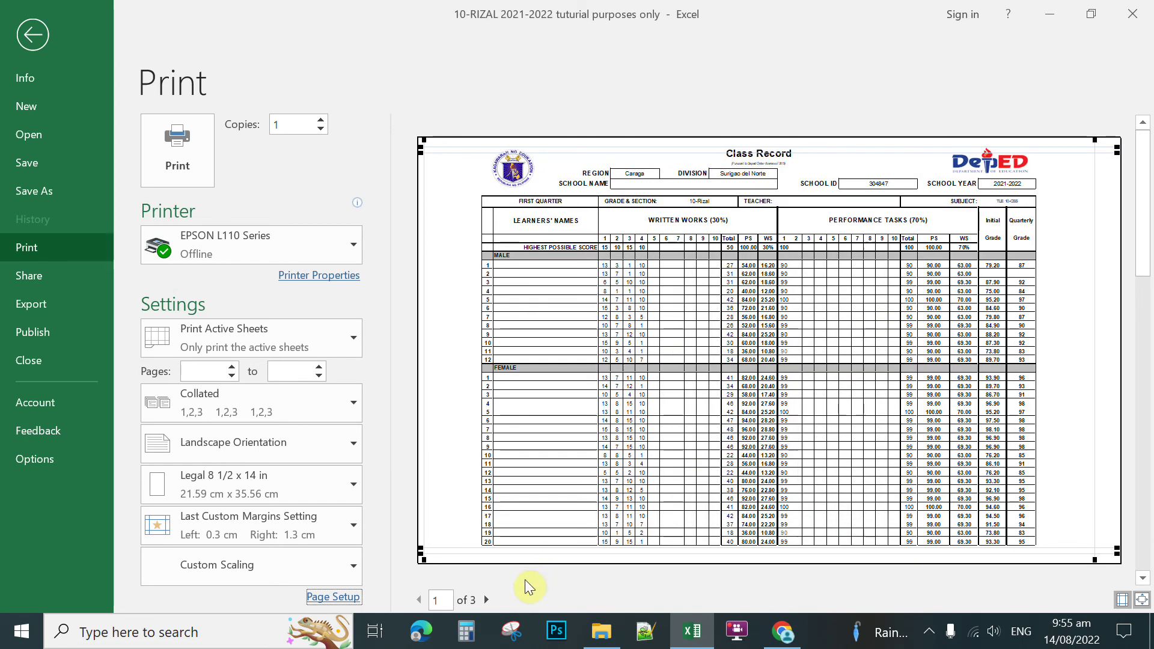
pyautogui.click(486, 600)
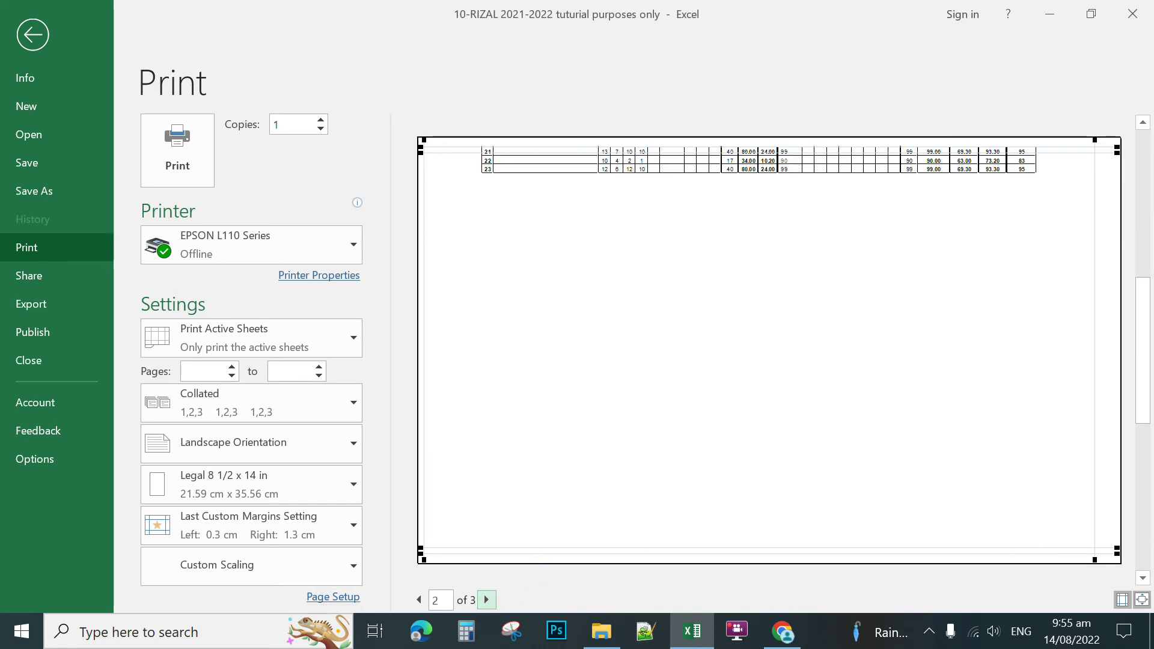
pyautogui.click(417, 599)
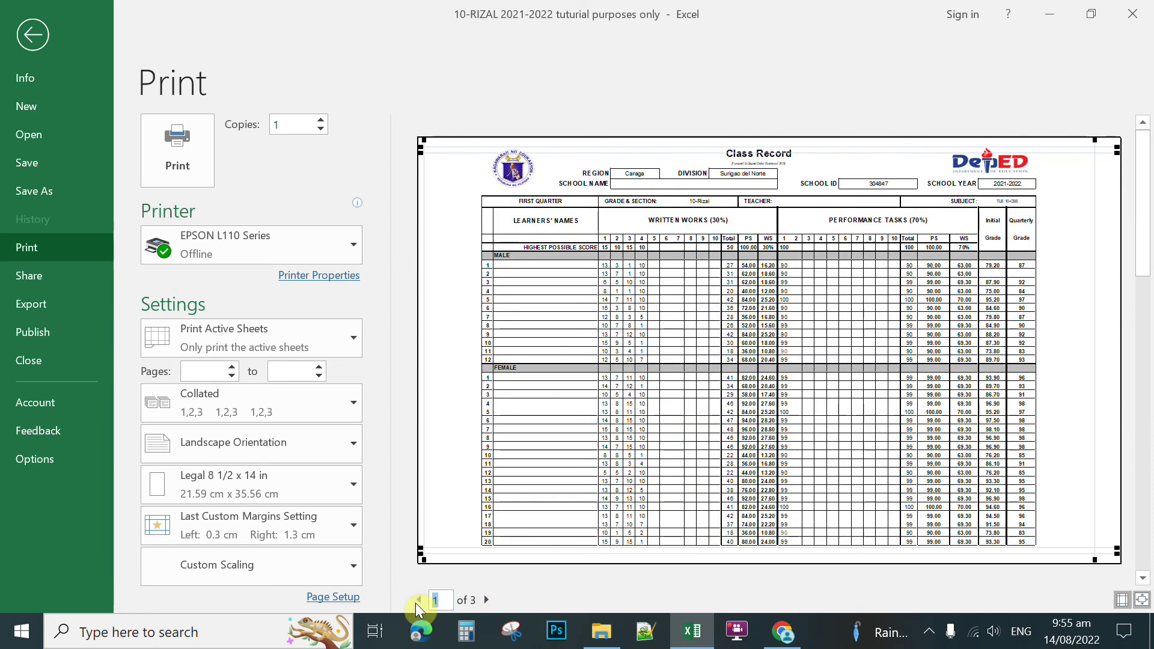
# Reapply Page Setup so the preview drops to 2 pages with page 2 blank.
pyautogui.click(331, 596)
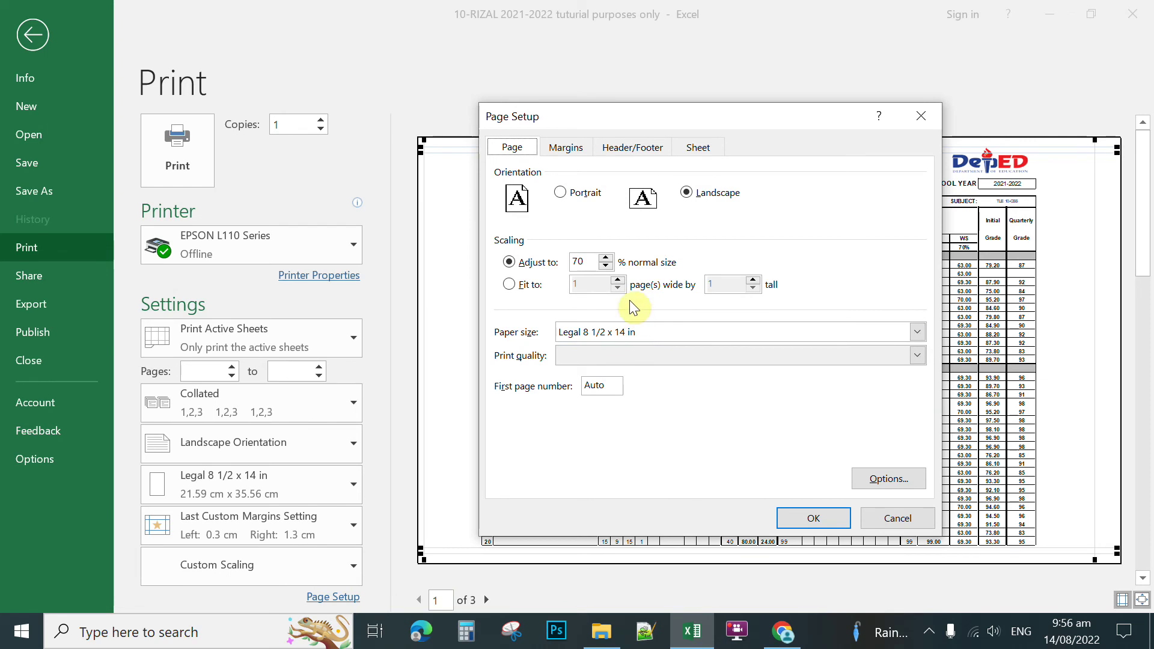
pyautogui.click(818, 518)
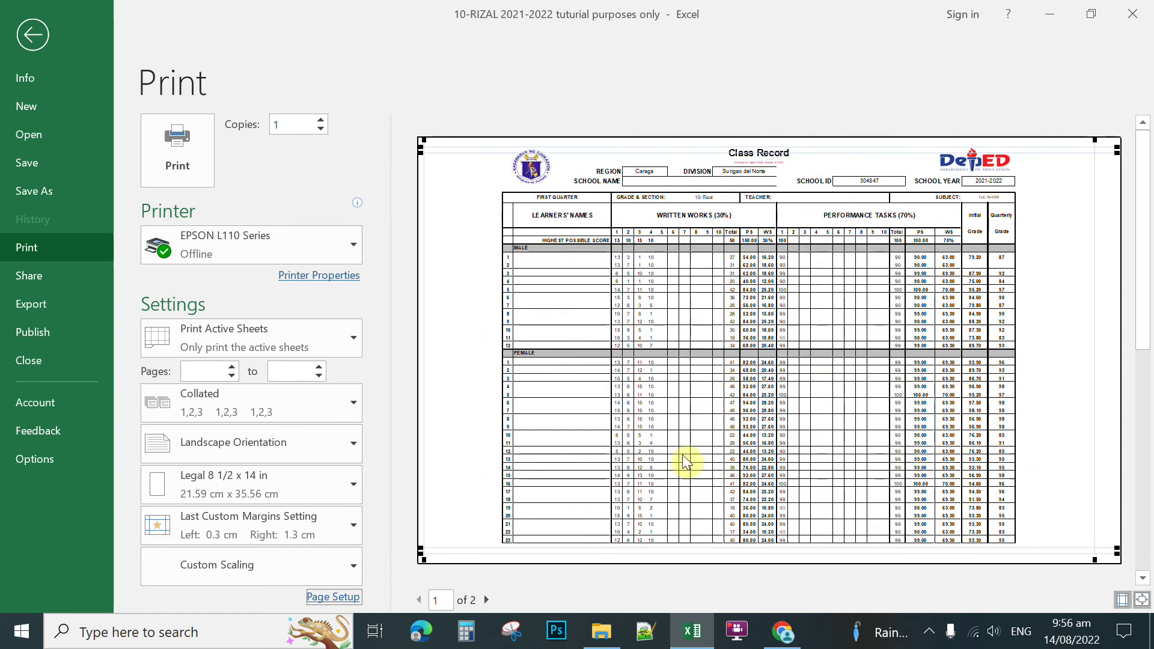
pyautogui.click(485, 596)
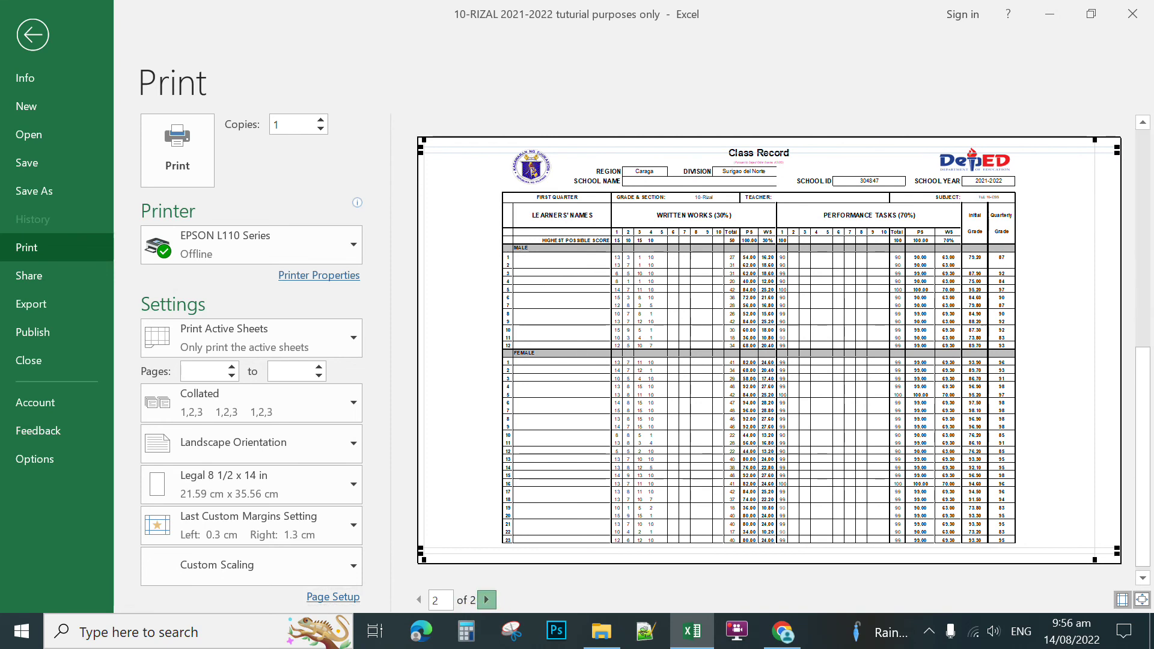
pyautogui.click(418, 600)
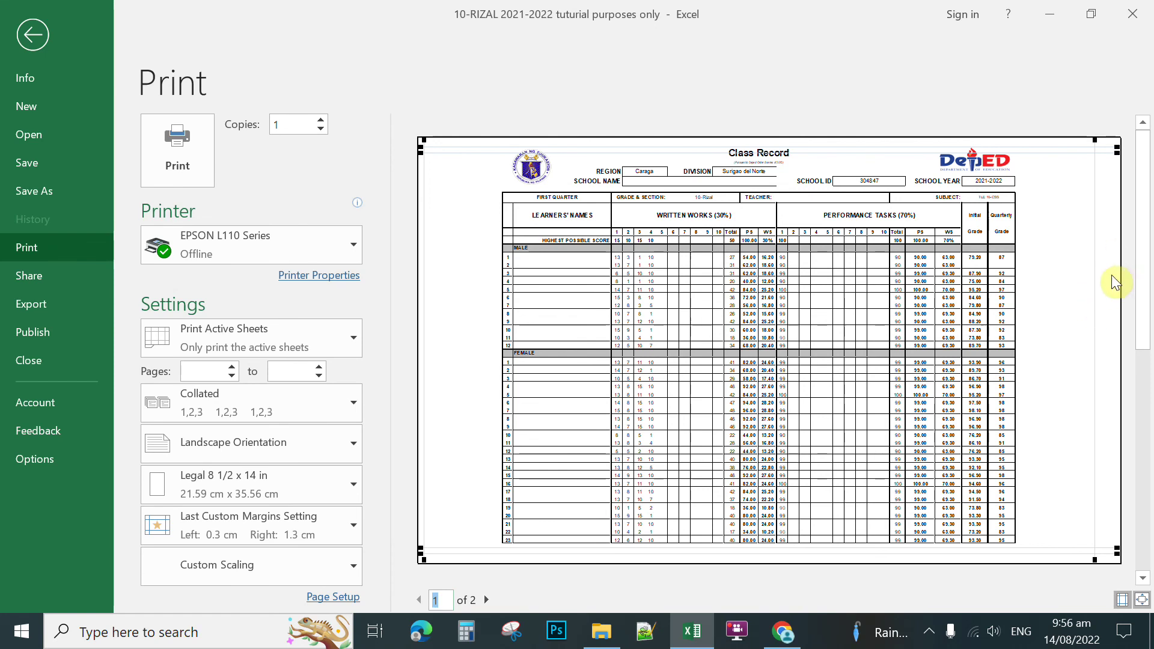
# Set the print range Pages boxes to print from page 1 to page 1.
pyautogui.click(1142, 599)
pyautogui.click(1141, 599)
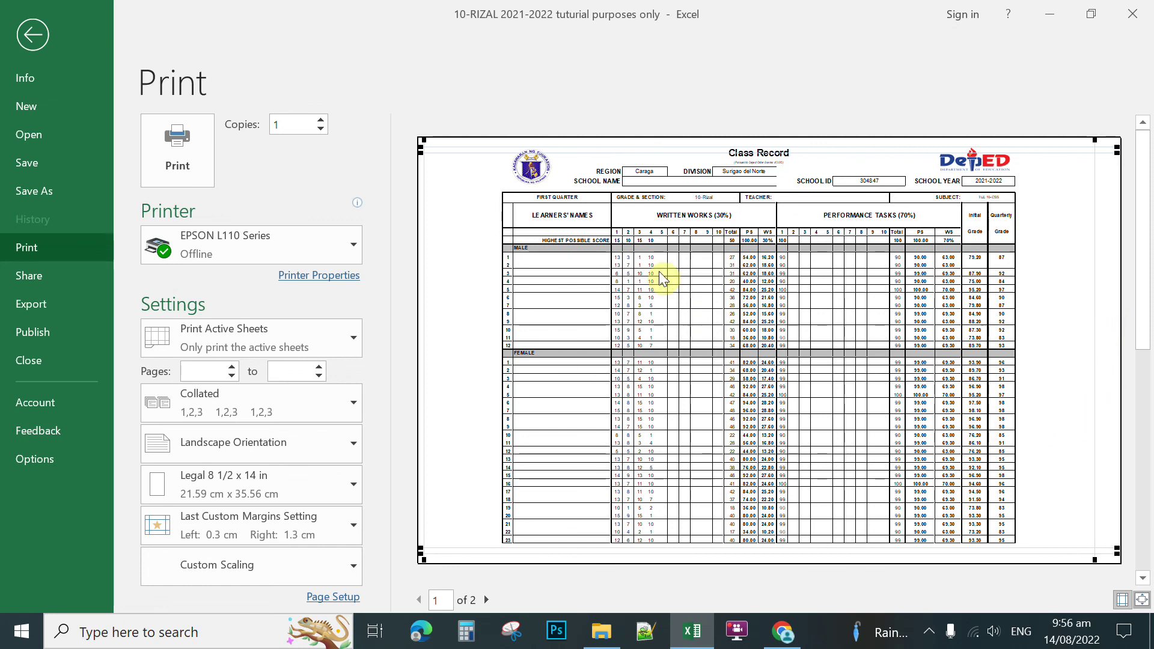
pyautogui.click(231, 367)
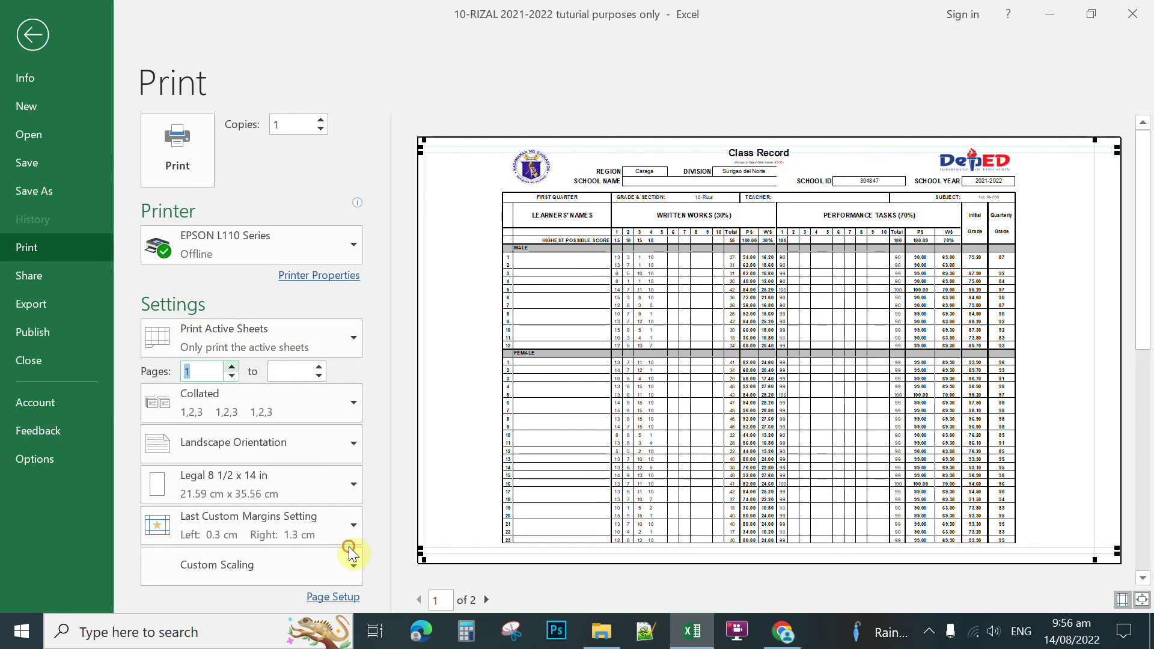
pyautogui.click(319, 366)
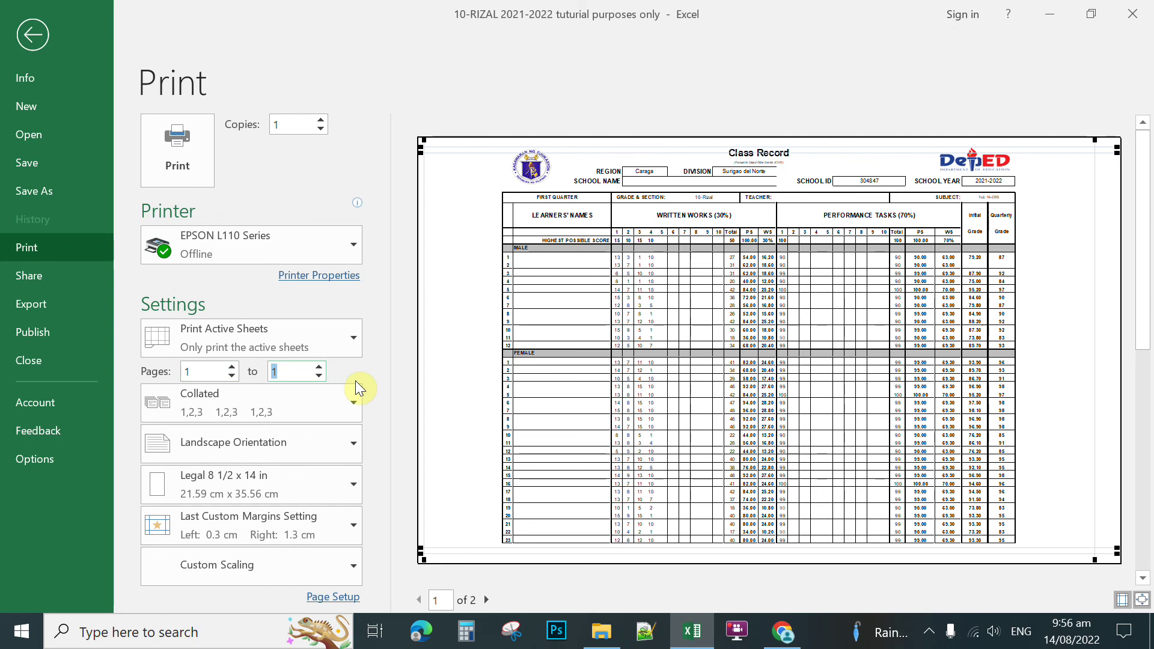